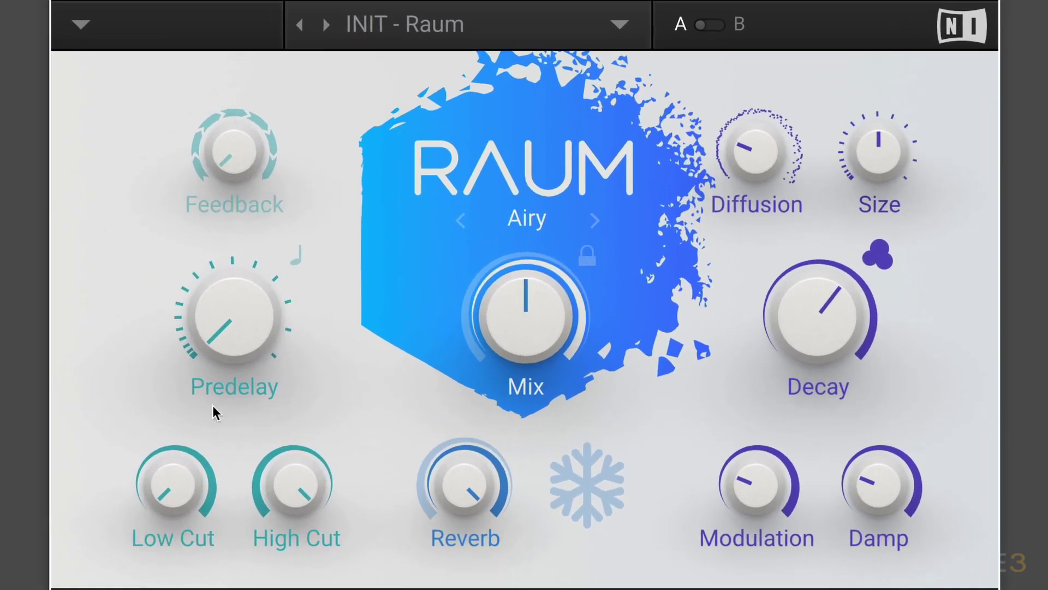
- View the preset list and switch the comparison slot from A to B and back to A
mouse_move(249, 316)
mouse_move(234, 154)
click(81, 24)
click(385, 25)
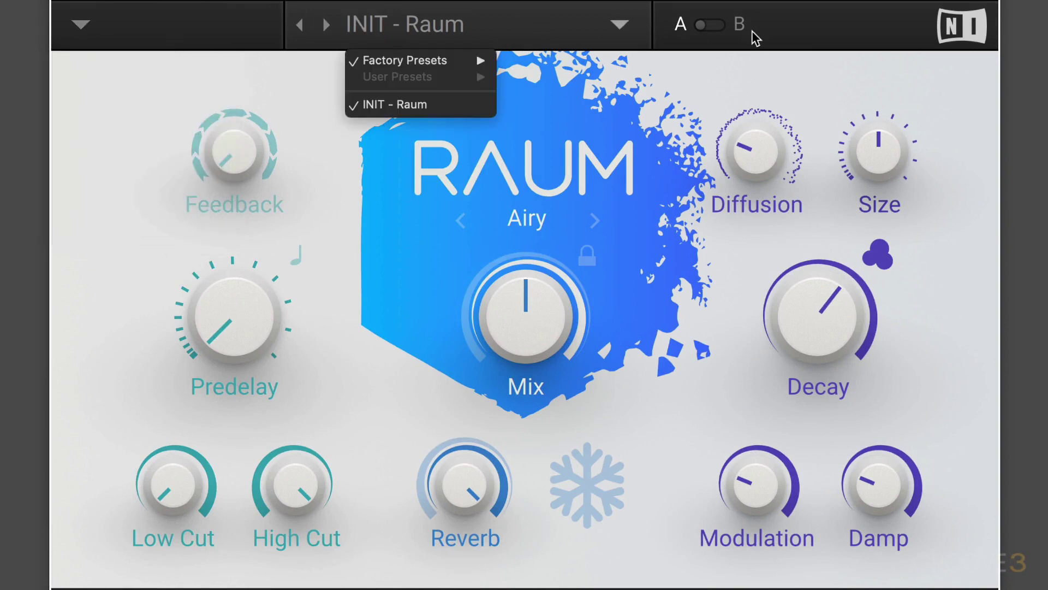
click(709, 24)
click(700, 25)
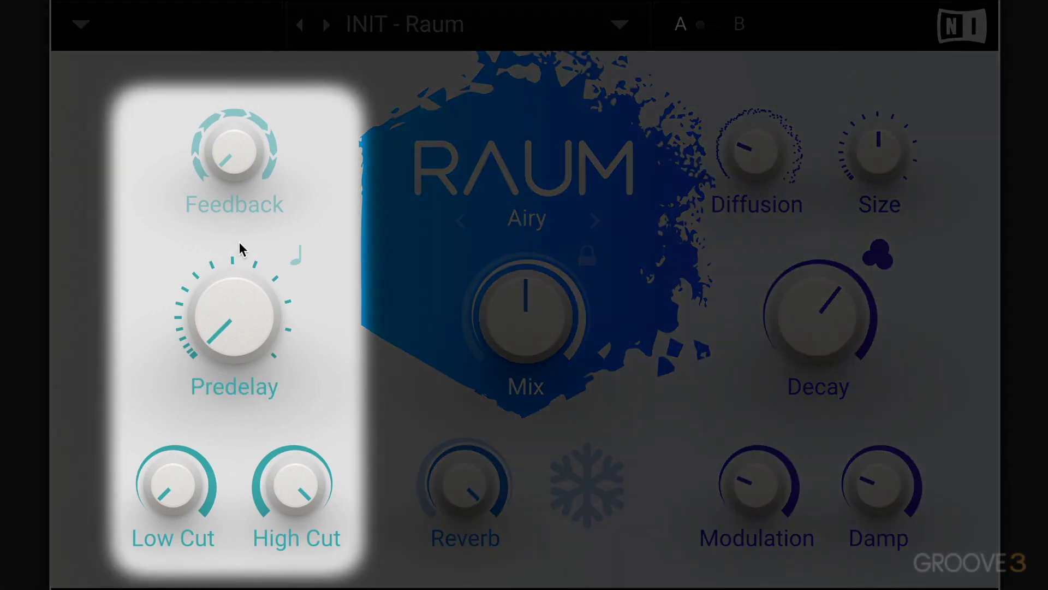
mouse_move(171, 471)
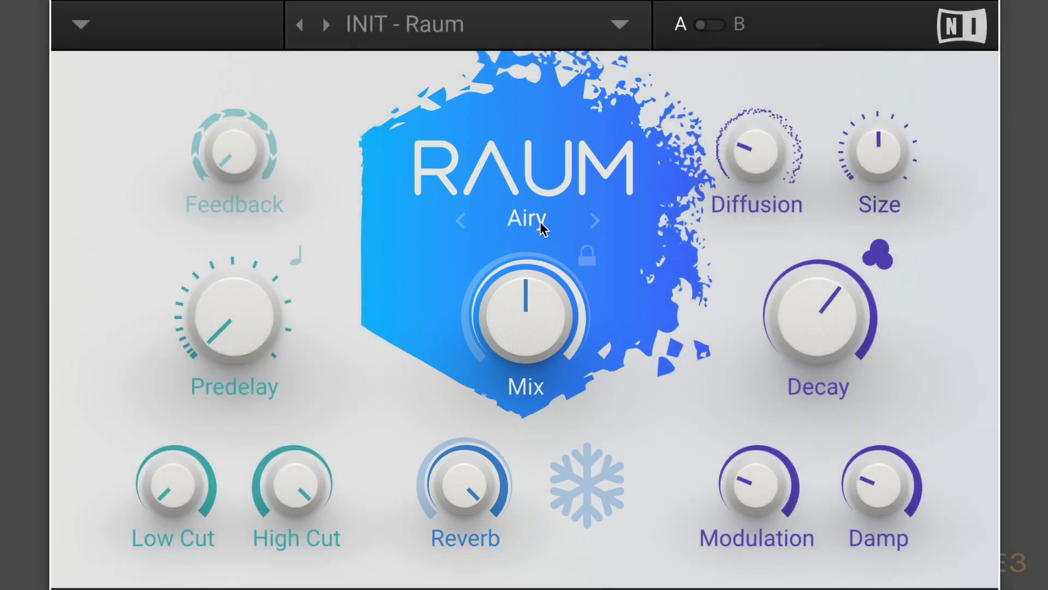
- Set the reverb mode to Grounded, cycling forward through Airy and Cosmic and back again
click(543, 225)
click(506, 247)
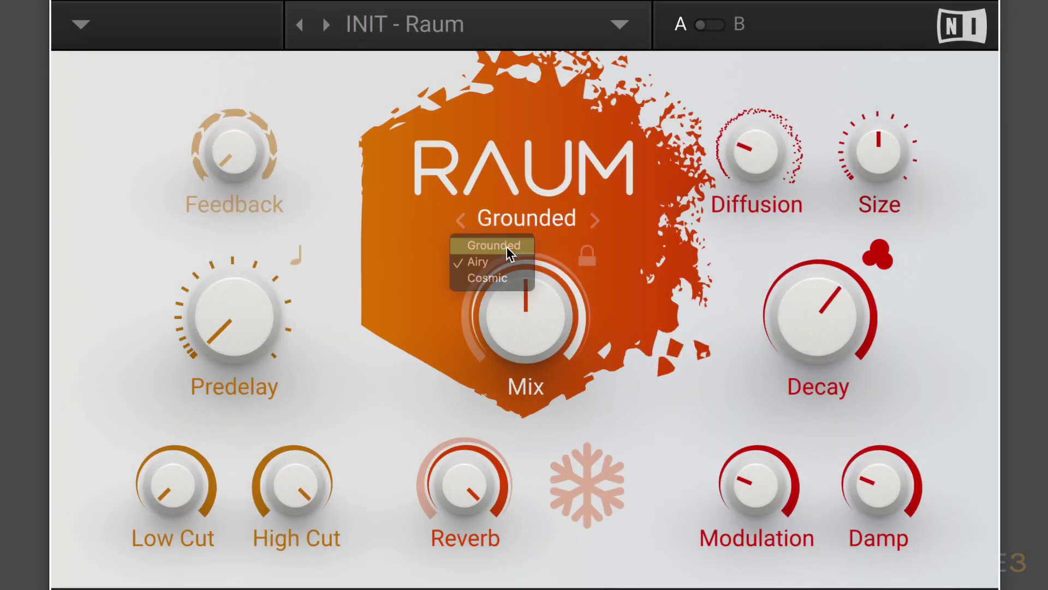
click(594, 220)
click(594, 219)
click(461, 221)
click(461, 221)
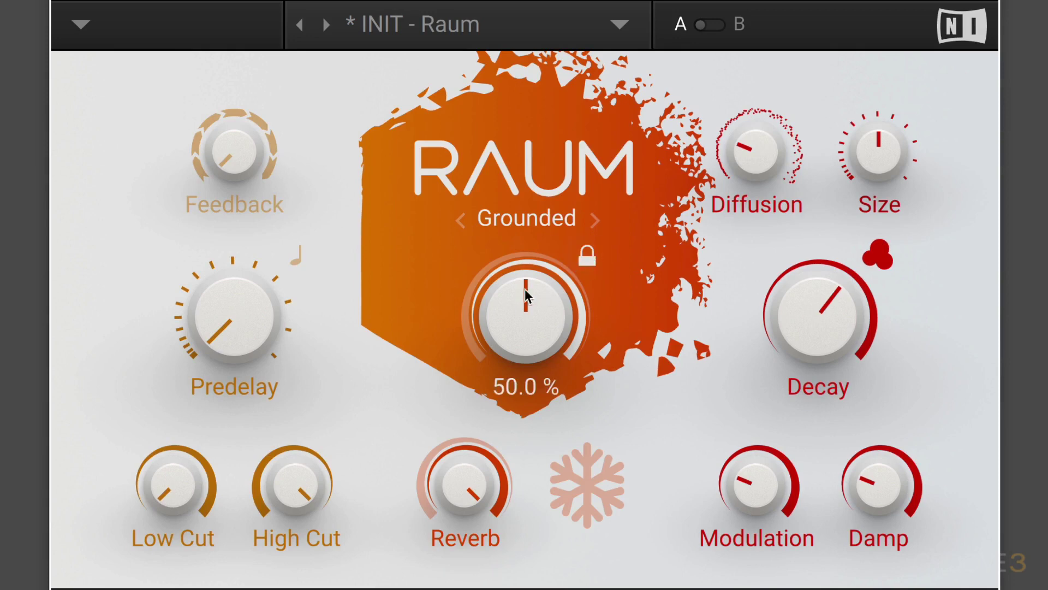
- Try different Mix levels around 41 % and reset Mix to its default of 50 %
mouse_move(543, 302)
mouse_move(534, 298)
mouse_down()
mouse_move(534, 355)
mouse_move(534, 267)
mouse_move(534, 318)
mouse_move(535, 277)
mouse_up()
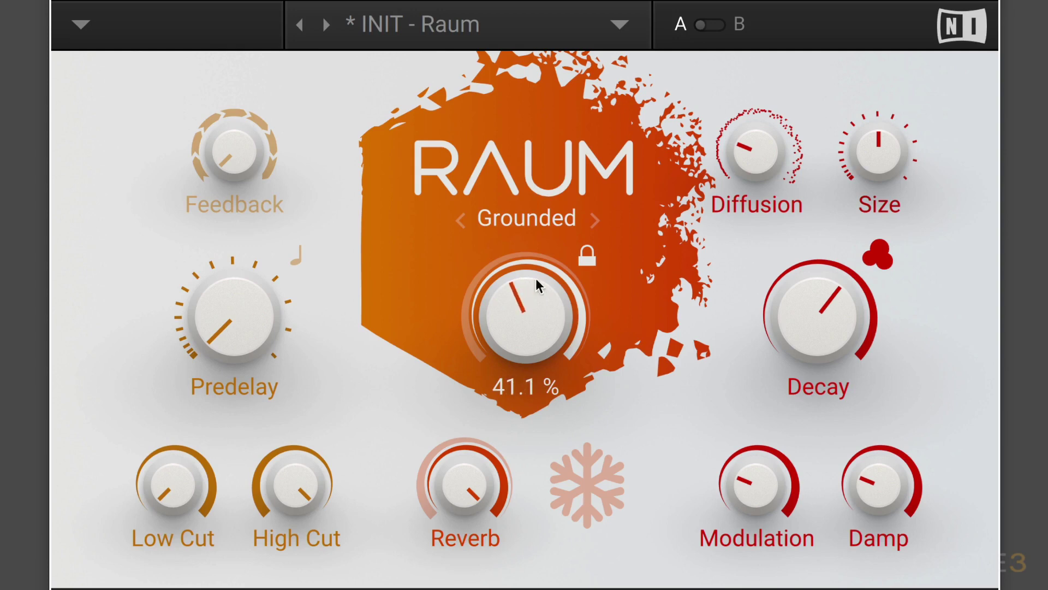
double_click(514, 300)
mouse_move(522, 305)
- Raise Diffusion to 100 % and bring it back down to a low amount
mouse_move(782, 277)
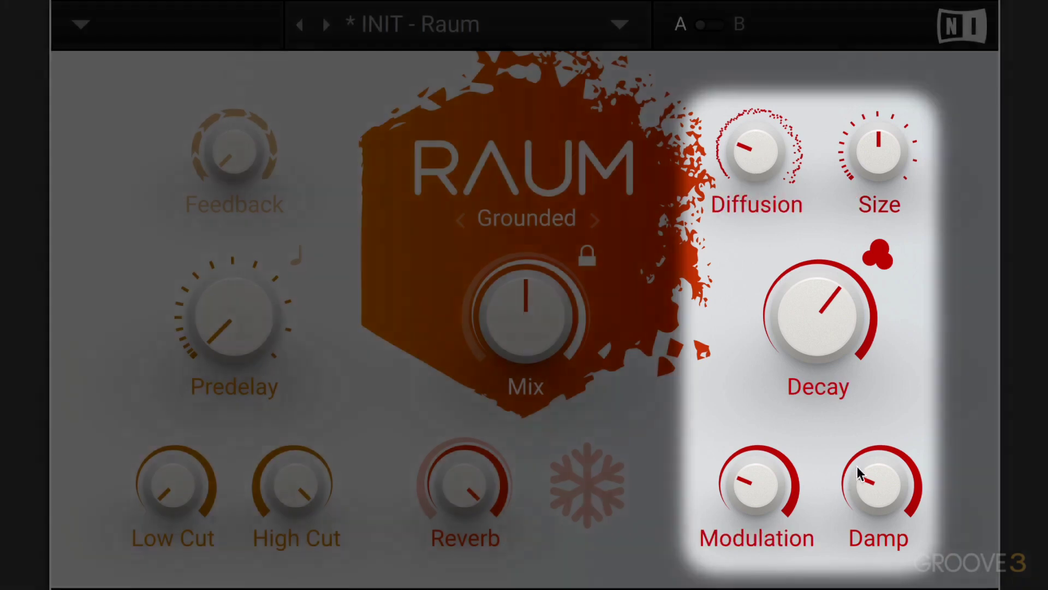
mouse_move(838, 289)
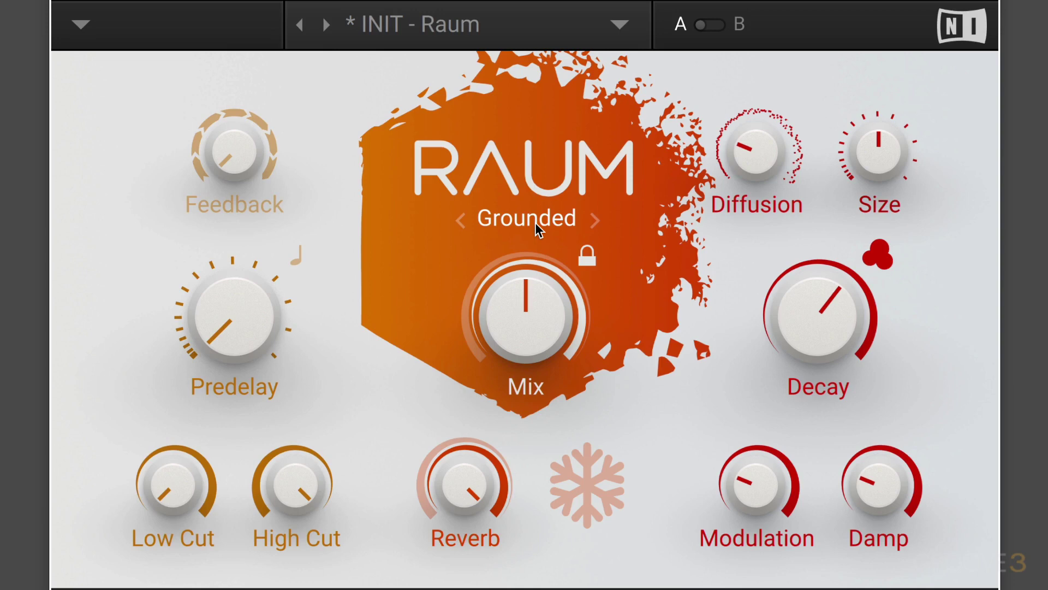
mouse_move(522, 270)
mouse_move(778, 172)
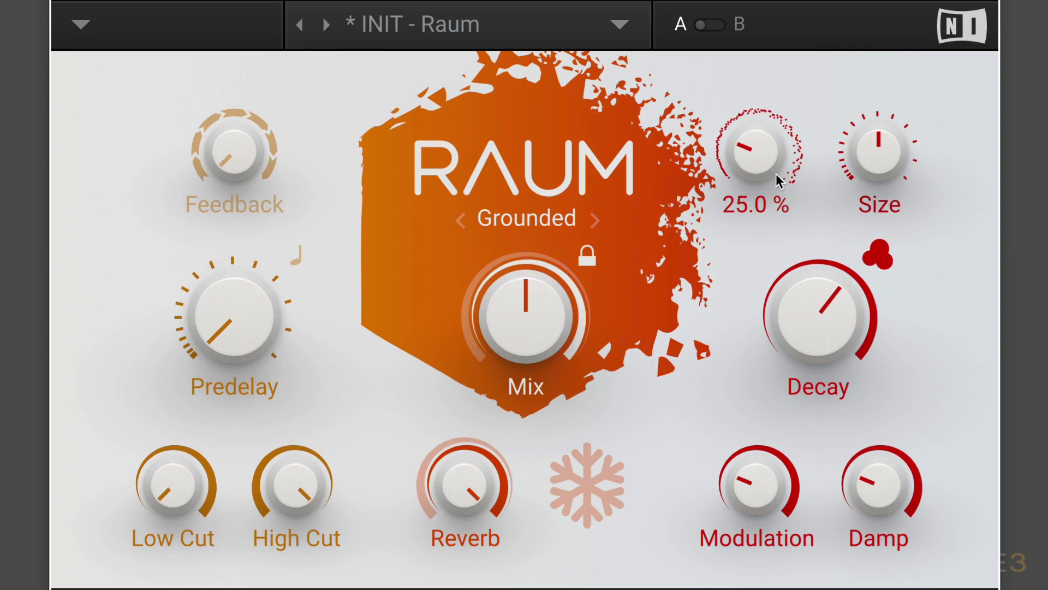
drag(766, 159, 766, 76)
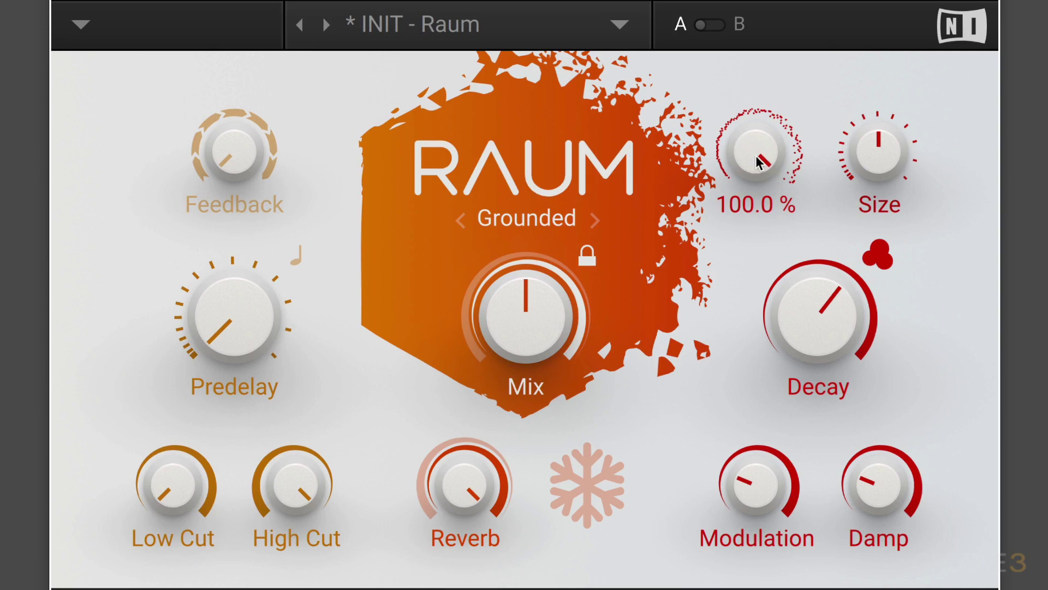
drag(757, 162, 757, 251)
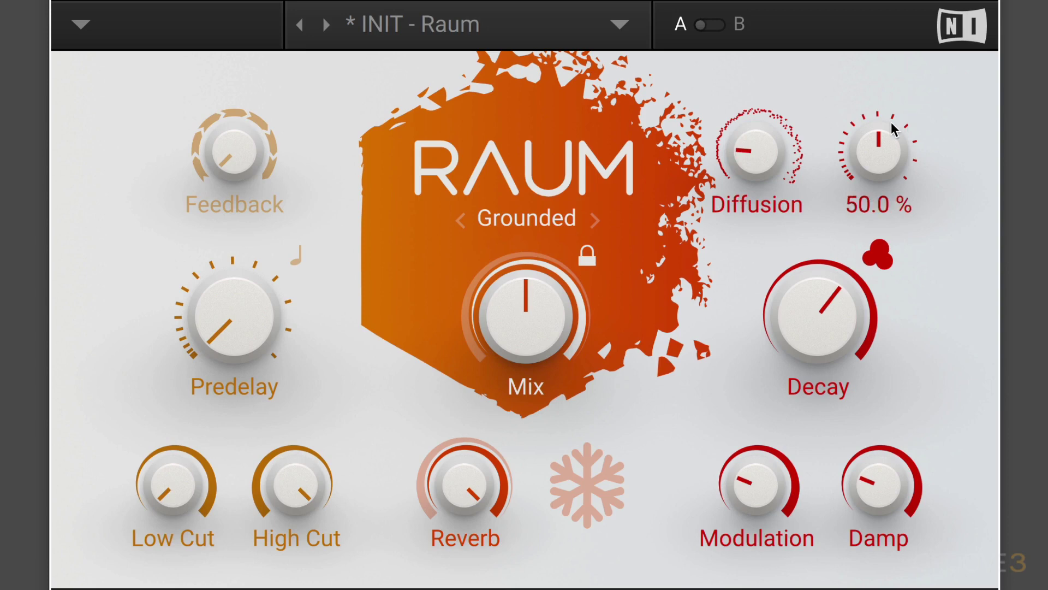
- Sweep Size down and up through its range, ending at about 50 %
drag(880, 150, 880, 185)
mouse_move(877, 143)
mouse_down()
mouse_move(877, 154)
mouse_move(877, 82)
mouse_move(872, 148)
mouse_up()
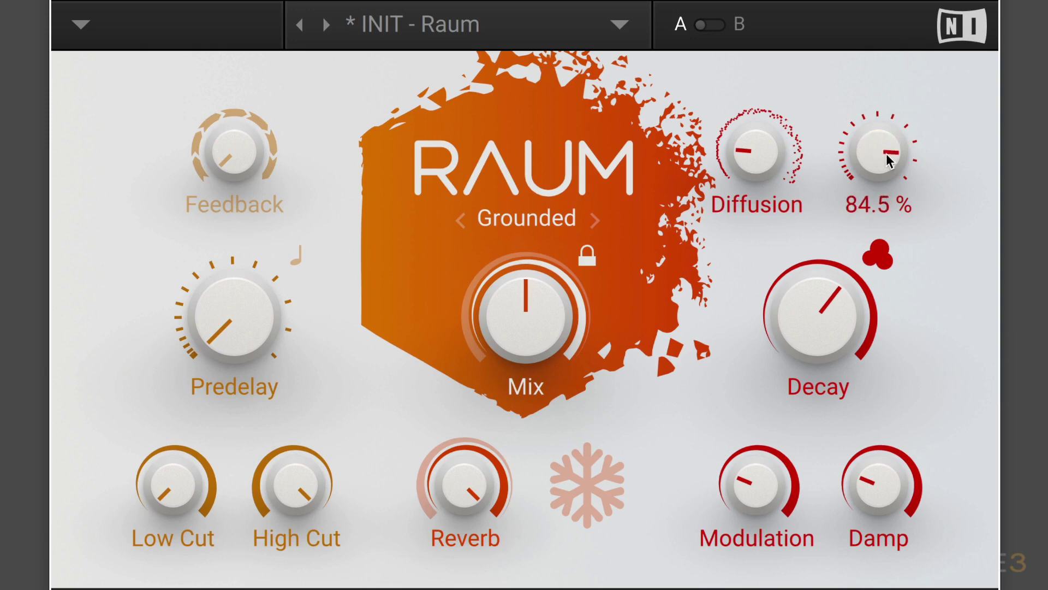
scroll(887, 161, up, 12)
drag(879, 146, 880, 191)
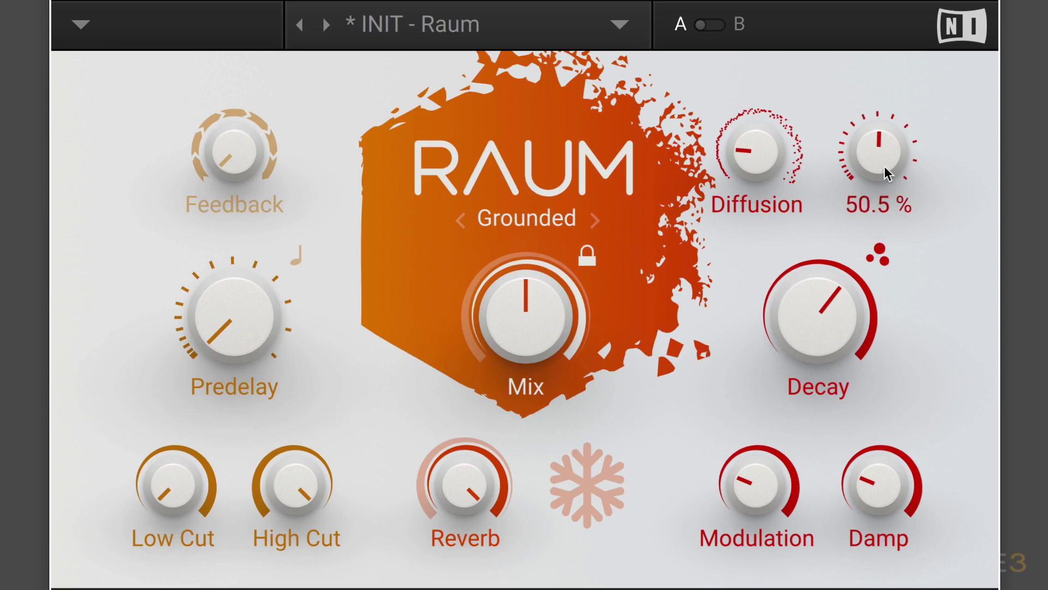
- Sweep Diffusion up and back down to a low amount, and take Size down to 7 % and up to 75 %
drag(799, 154, 798, 110)
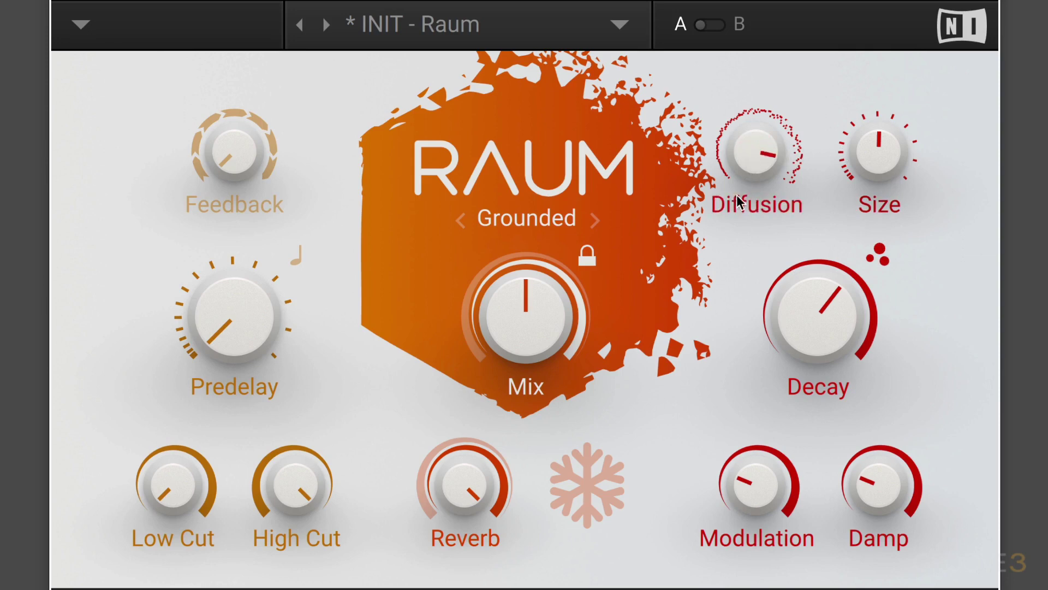
drag(758, 151, 758, 201)
drag(877, 149, 873, 165)
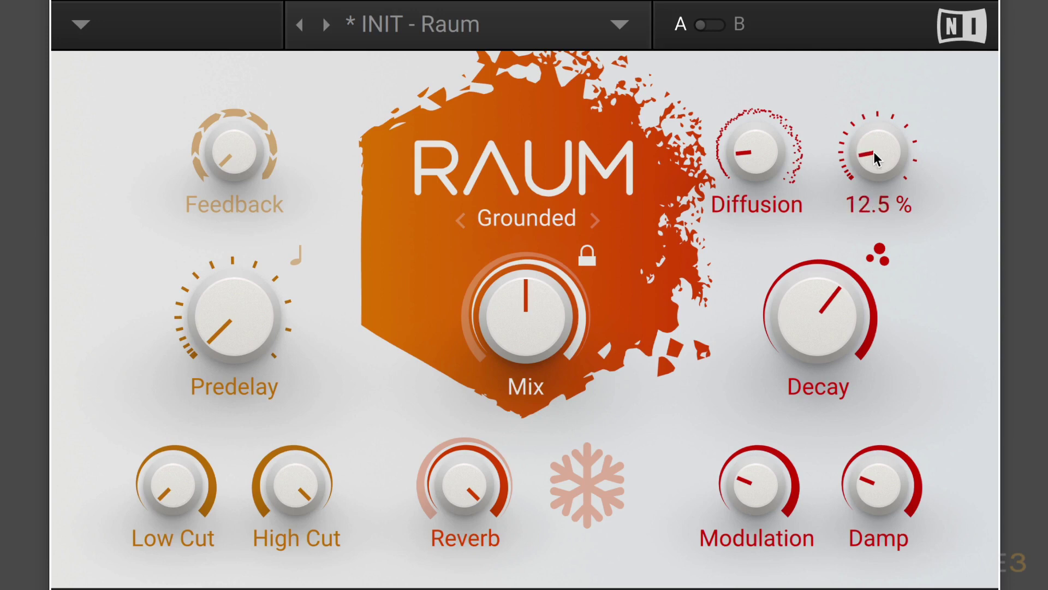
scroll(873, 156, down, 5)
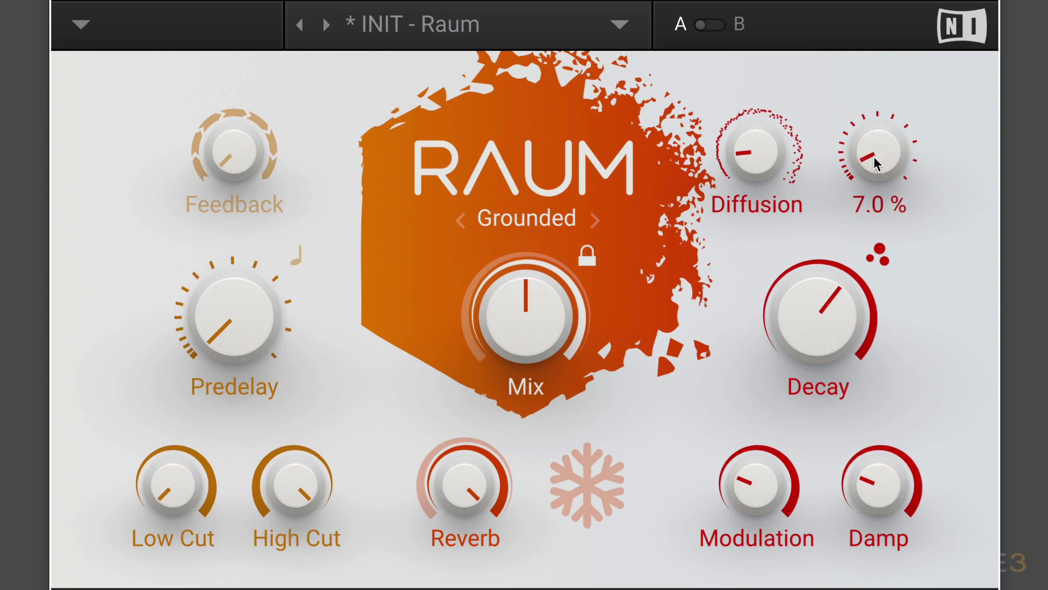
drag(874, 156, 874, 81)
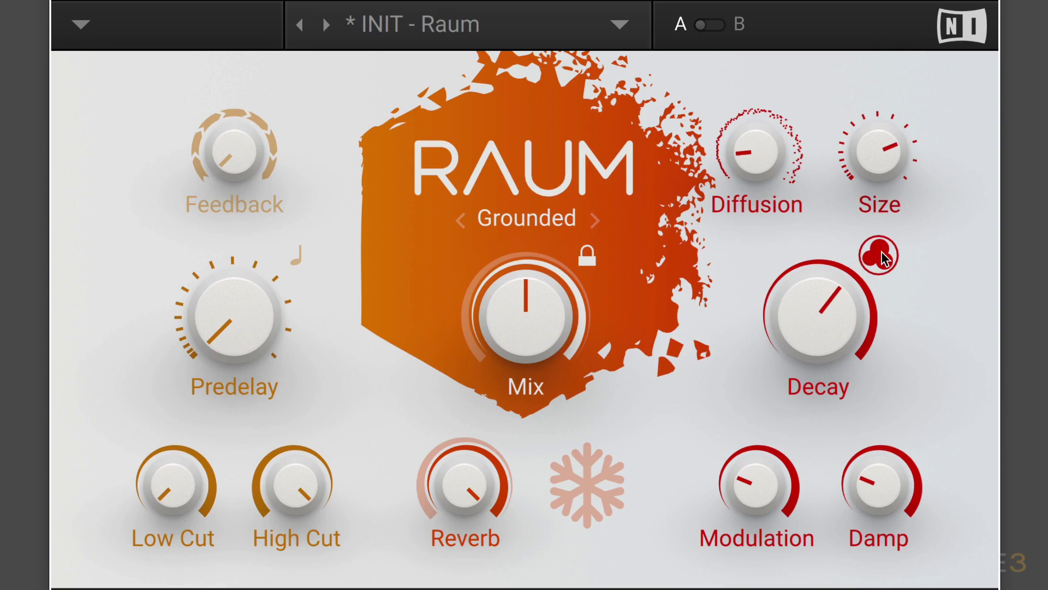
- Try short and long Decay times, from about 0.97 s up to 27 s, and return to about 4.8 s
mouse_move(857, 302)
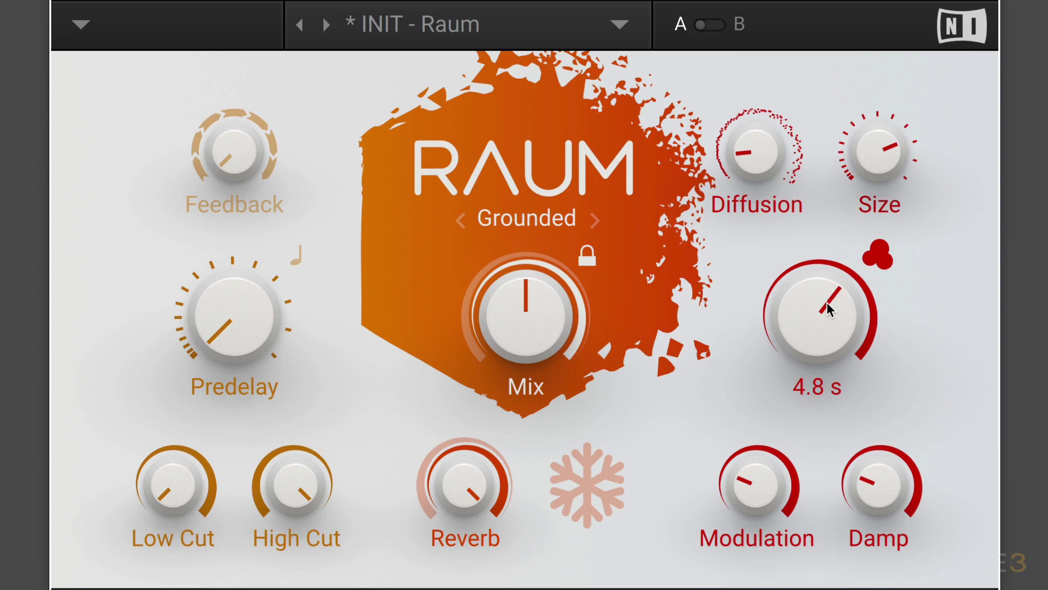
mouse_move(815, 320)
mouse_down()
mouse_move(817, 376)
mouse_move(819, 313)
mouse_up()
mouse_move(815, 306)
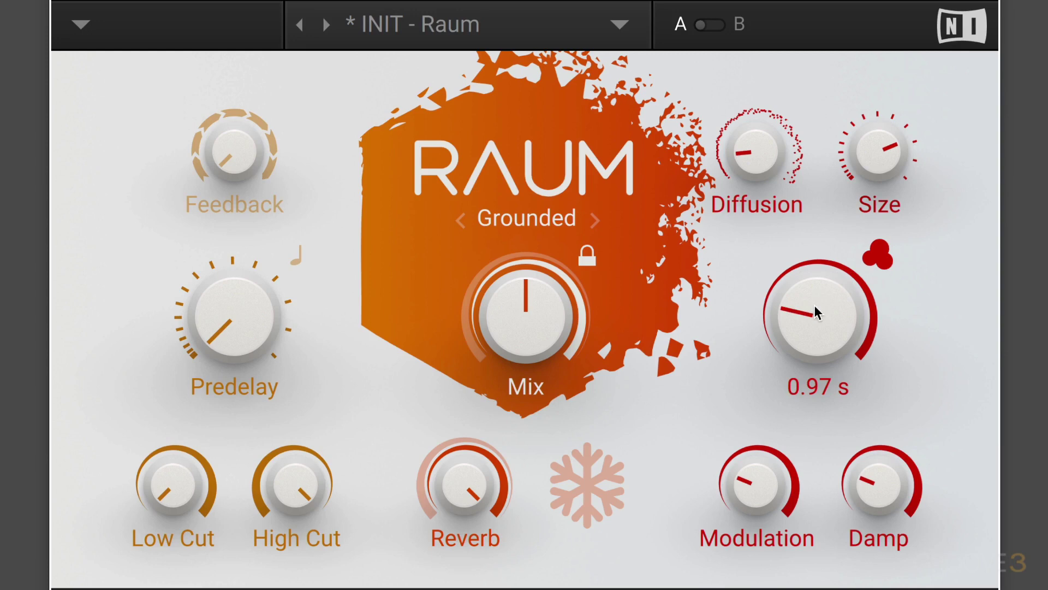
scroll(814, 304, up, 1)
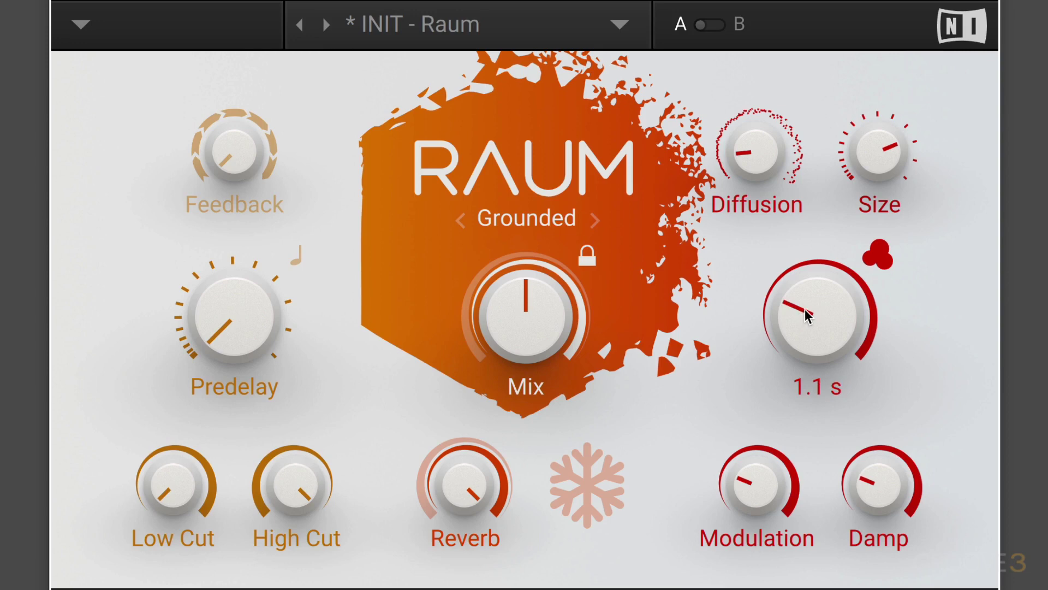
scroll(804, 315, up, 3)
drag(806, 327, 807, 254)
drag(807, 327, 807, 284)
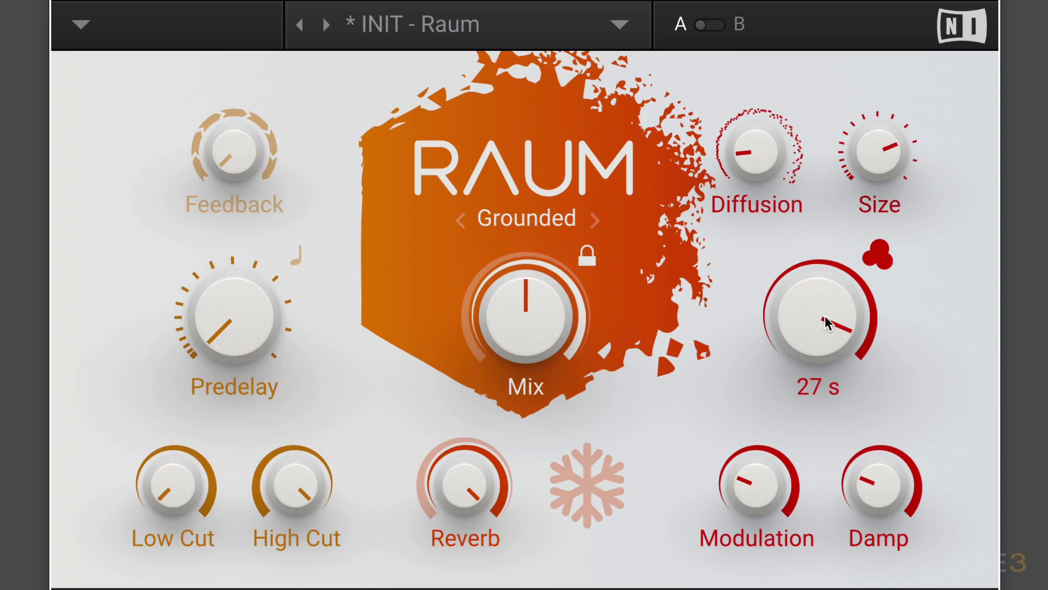
scroll(825, 322, down, 10)
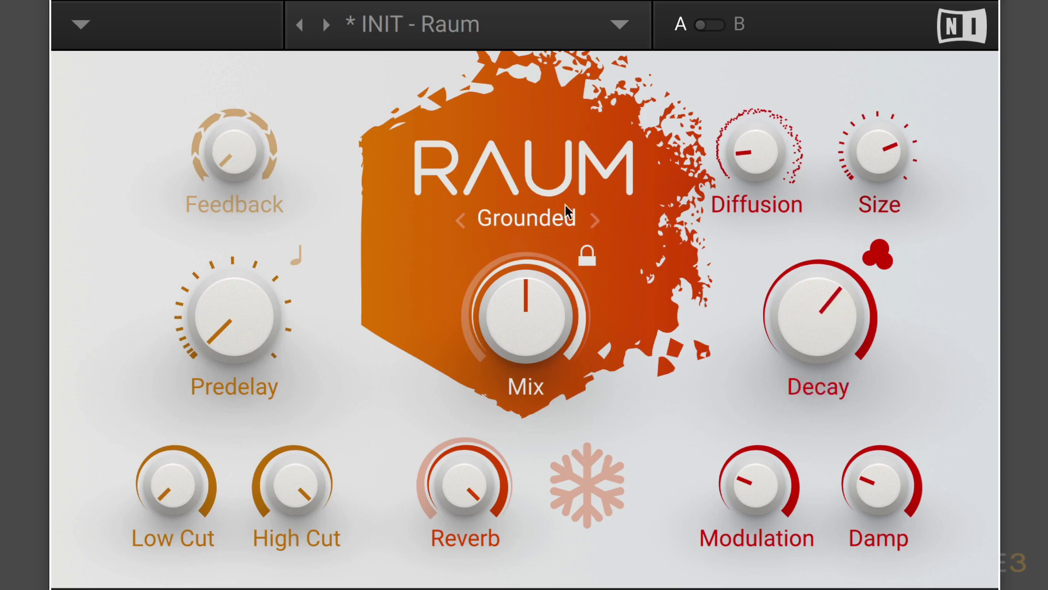
- Show the list of reverb modes, lower Decay to 2 s and bring it back up to about 4.8 s
click(558, 224)
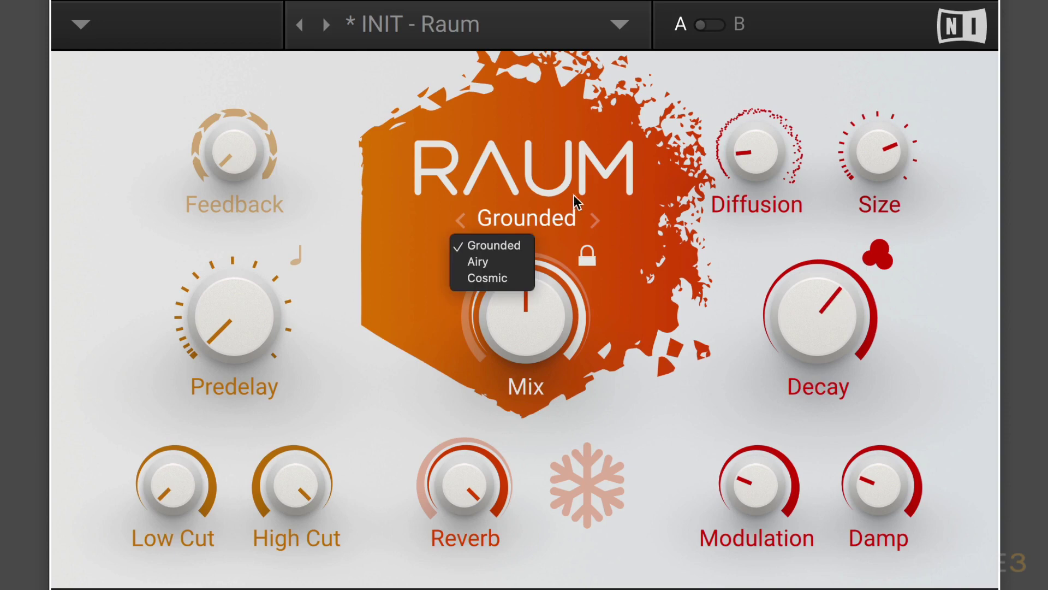
scroll(859, 317, down, 5)
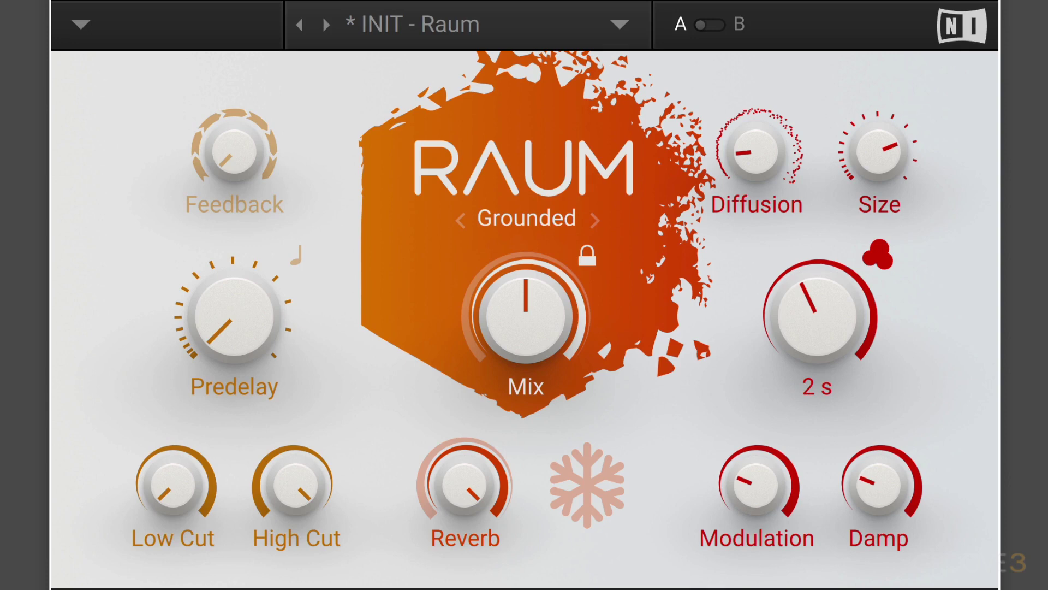
scroll(817, 316, up, 6)
scroll(824, 317, up, 2)
- Sweep Damp up and down, leaving it just below its midpoint, and lengthen Decay slightly
mouse_move(868, 485)
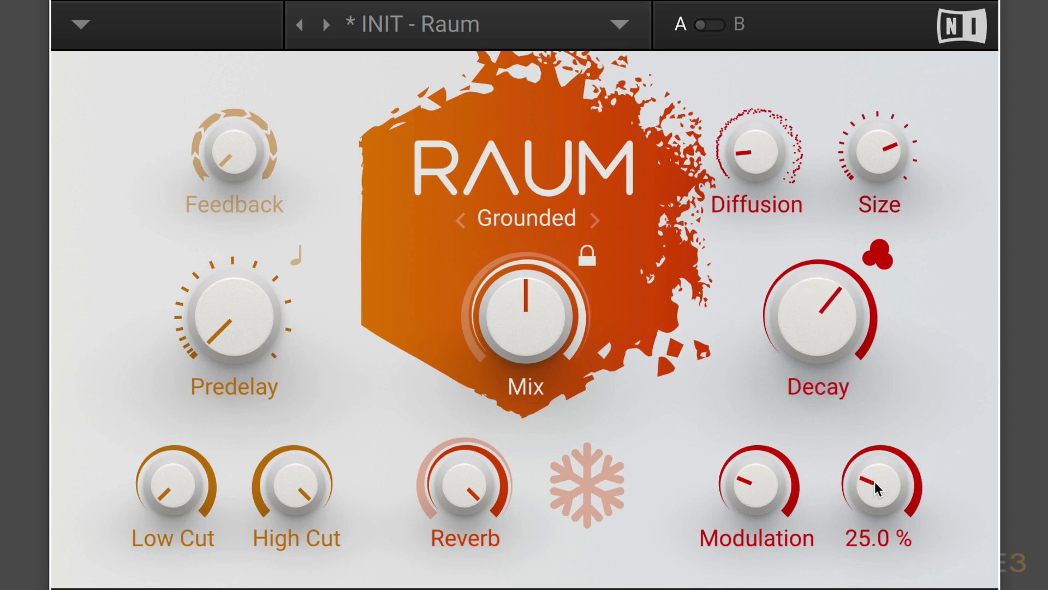
drag(875, 481, 874, 407)
drag(883, 493, 883, 503)
drag(862, 312, 844, 294)
drag(884, 509, 884, 534)
- Try the Reverb level, leaving it at 100 %, and switch the Freeze function on and off twice
mouse_move(464, 481)
drag(464, 480, 464, 412)
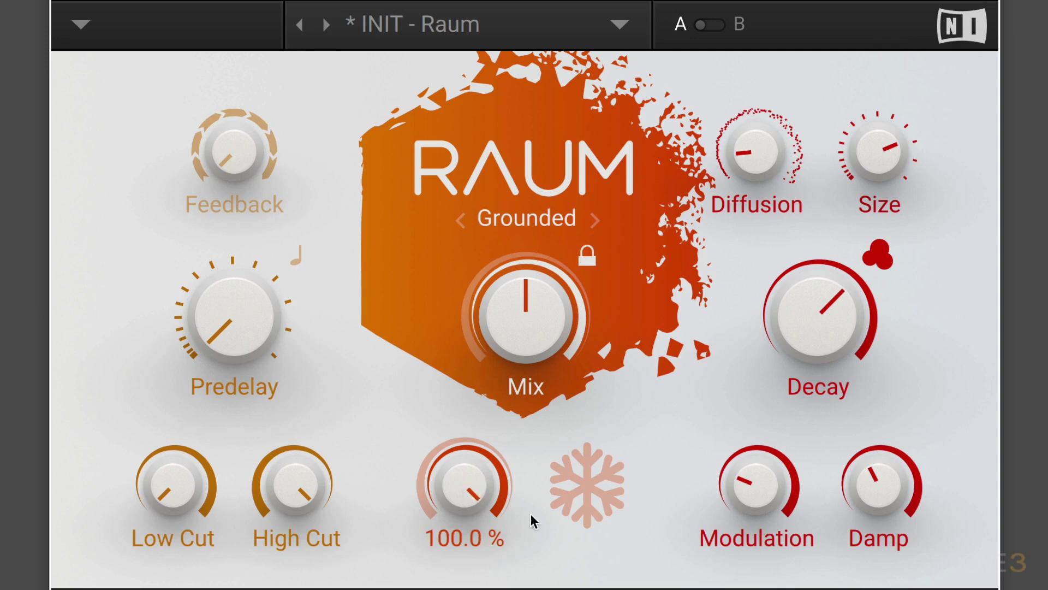
click(601, 492)
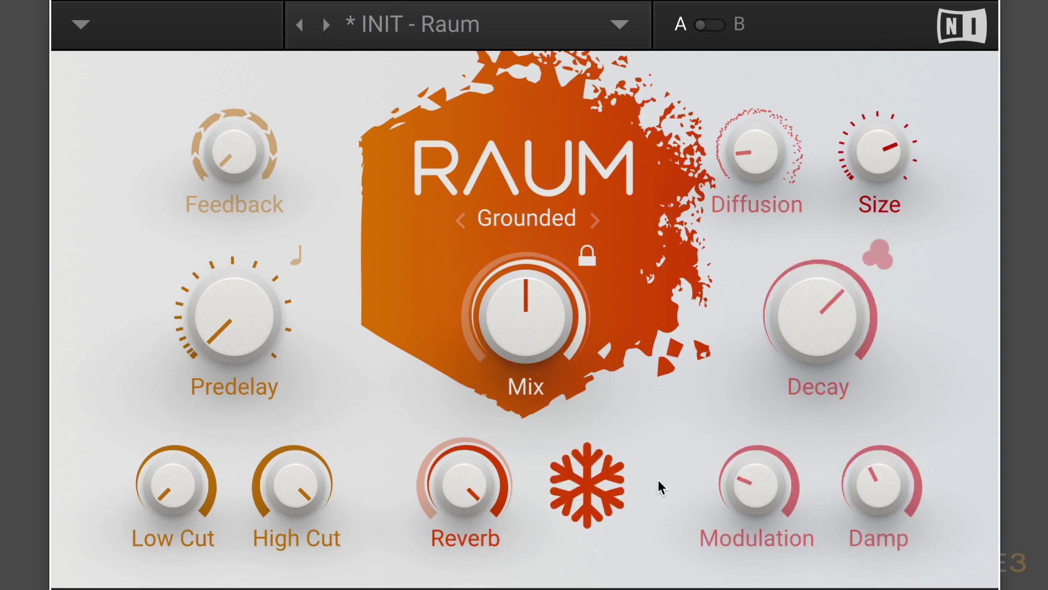
click(594, 478)
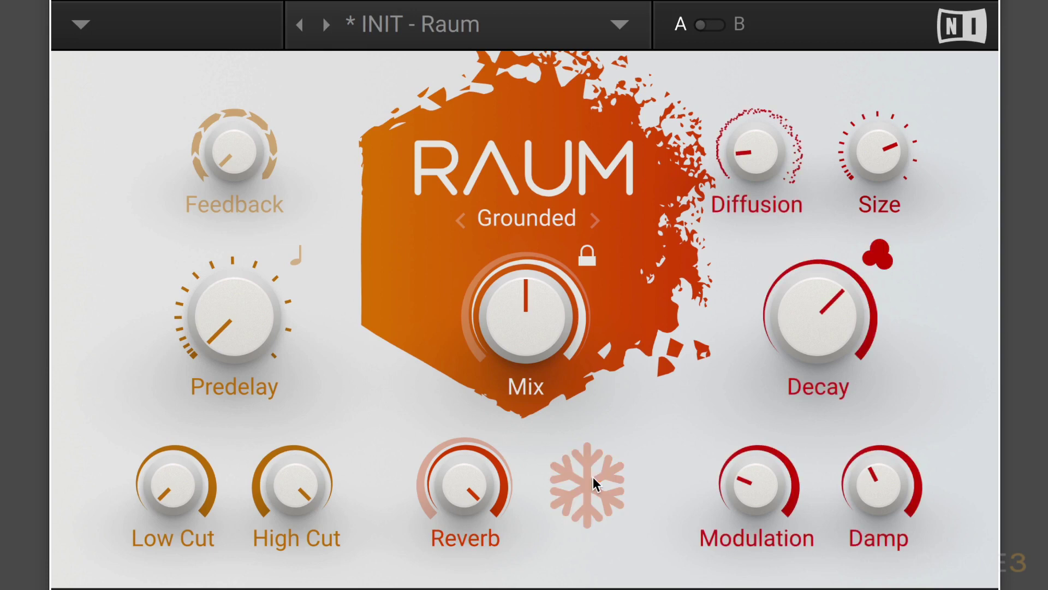
click(593, 476)
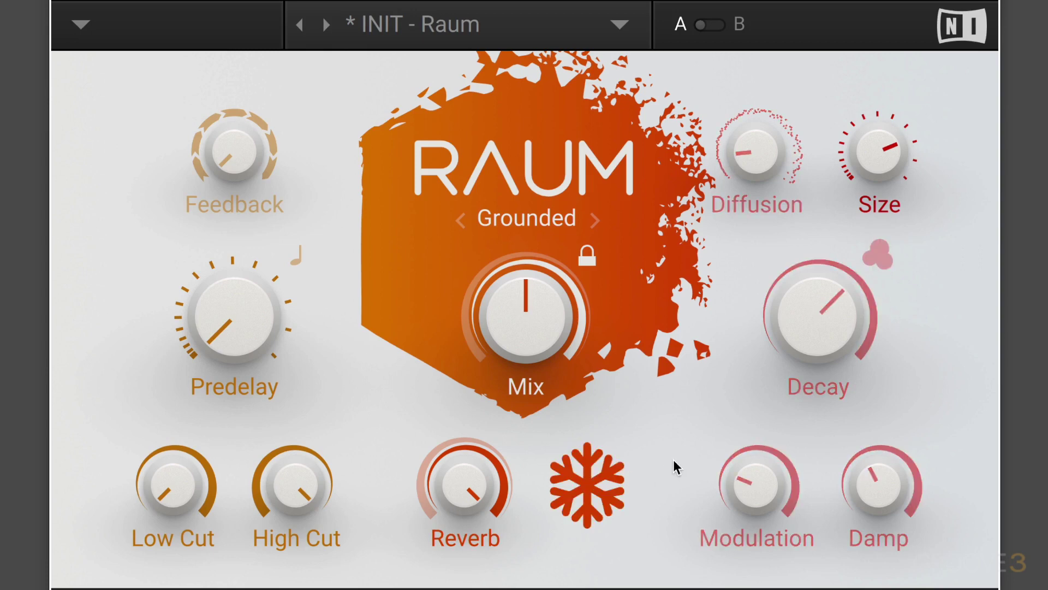
click(594, 477)
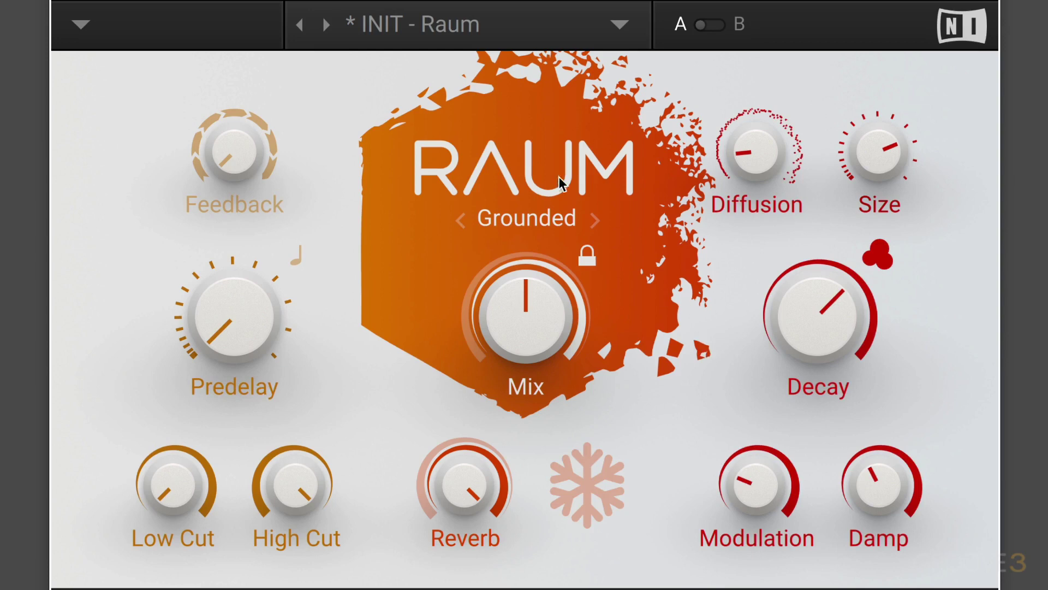
- Change the reverb mode to Airy and lower Size to 5.5 %
click(545, 219)
click(515, 263)
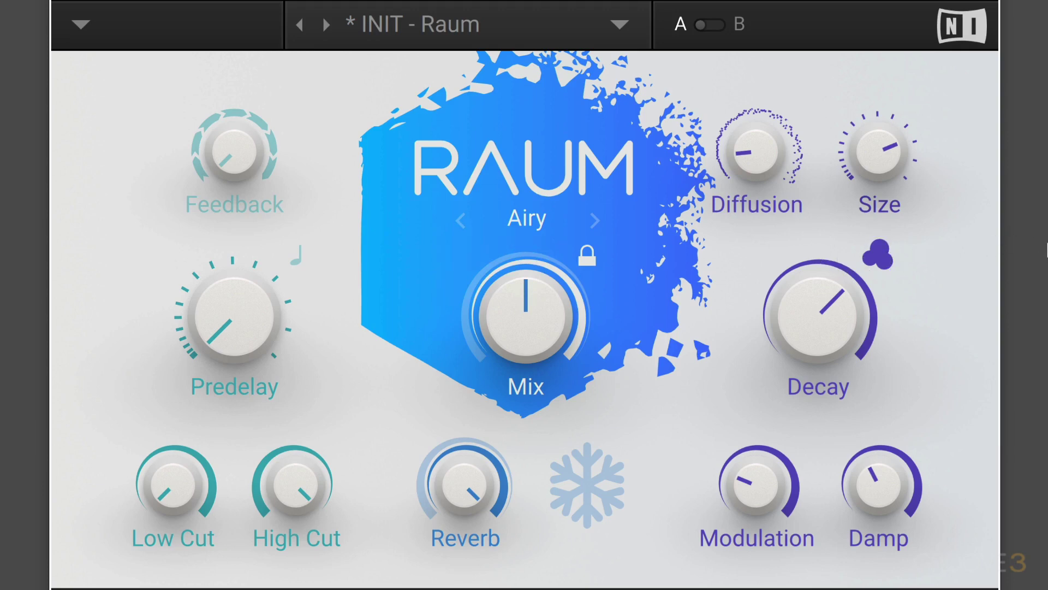
mouse_move(888, 163)
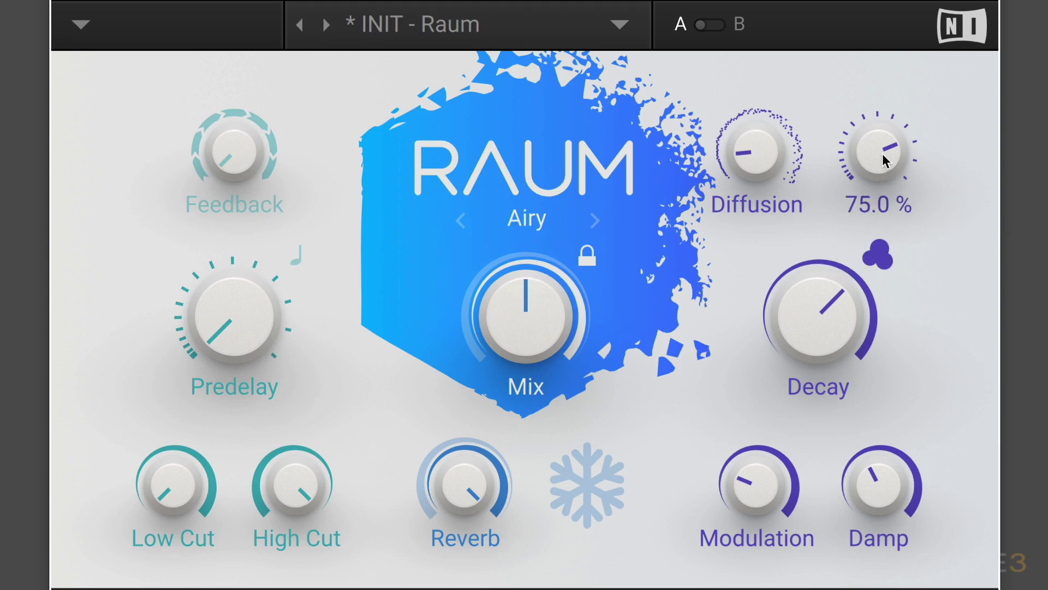
scroll(885, 162, down, 8)
scroll(876, 156, down, 4)
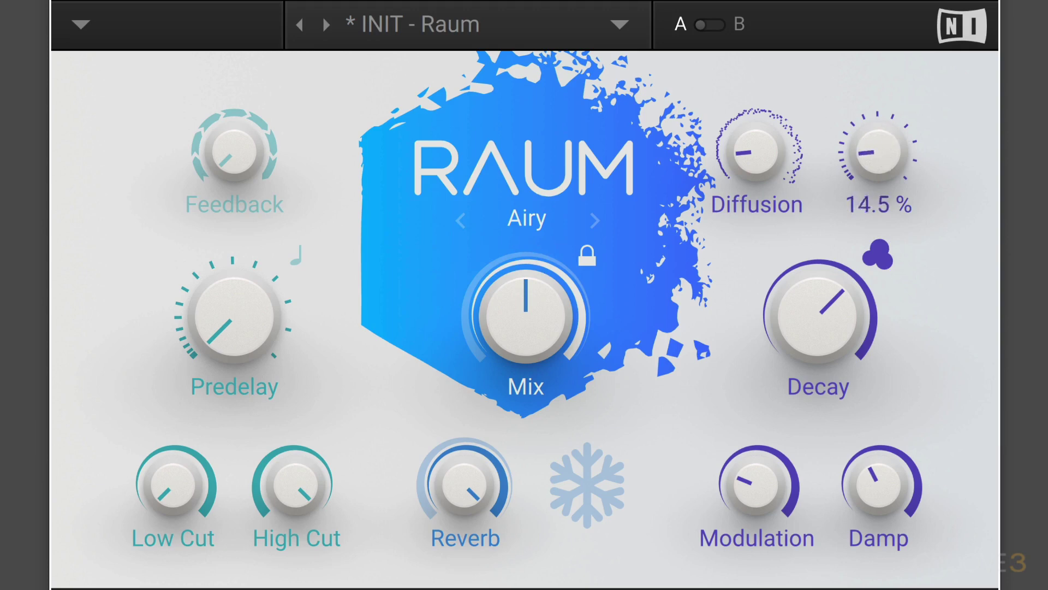
scroll(876, 167, up, 3)
scroll(875, 165, down, 4)
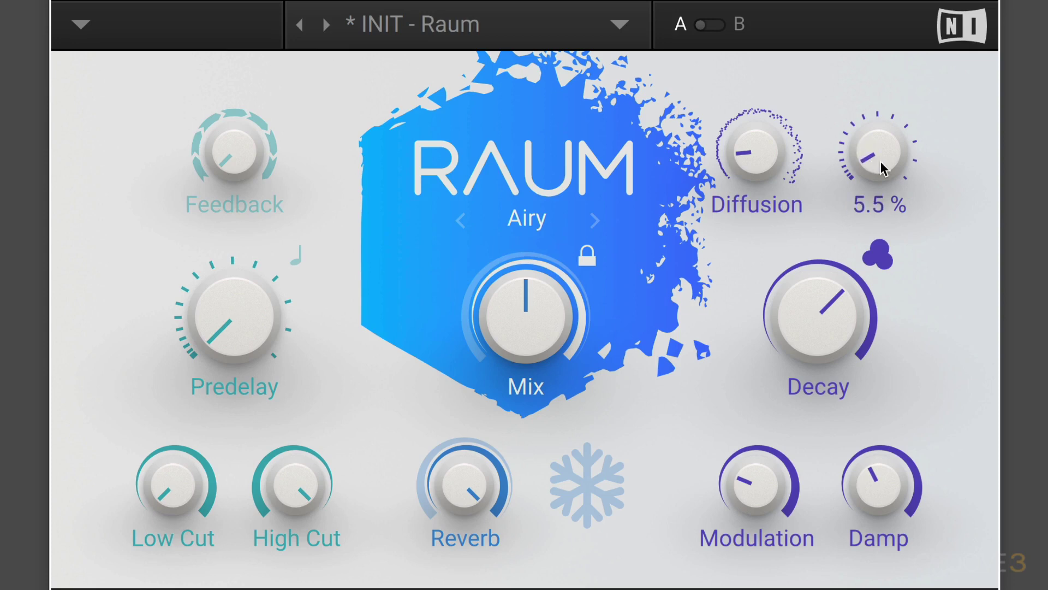
- Raise Size to slightly above its midpoint and set Diffusion to 22 %
mouse_move(876, 166)
mouse_down()
mouse_move(876, 120)
mouse_move(876, 167)
mouse_up()
mouse_move(756, 153)
mouse_down()
mouse_move(756, 140)
mouse_move(748, 168)
mouse_up()
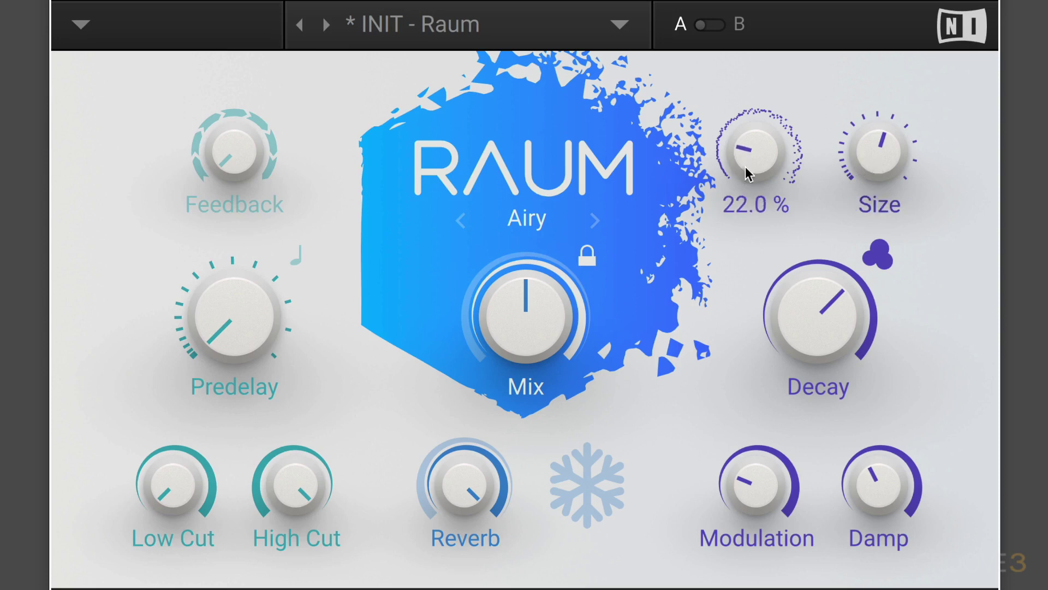
- Raise Modulation to 94.5 % and lengthen Decay in the Airy mode
mouse_move(858, 507)
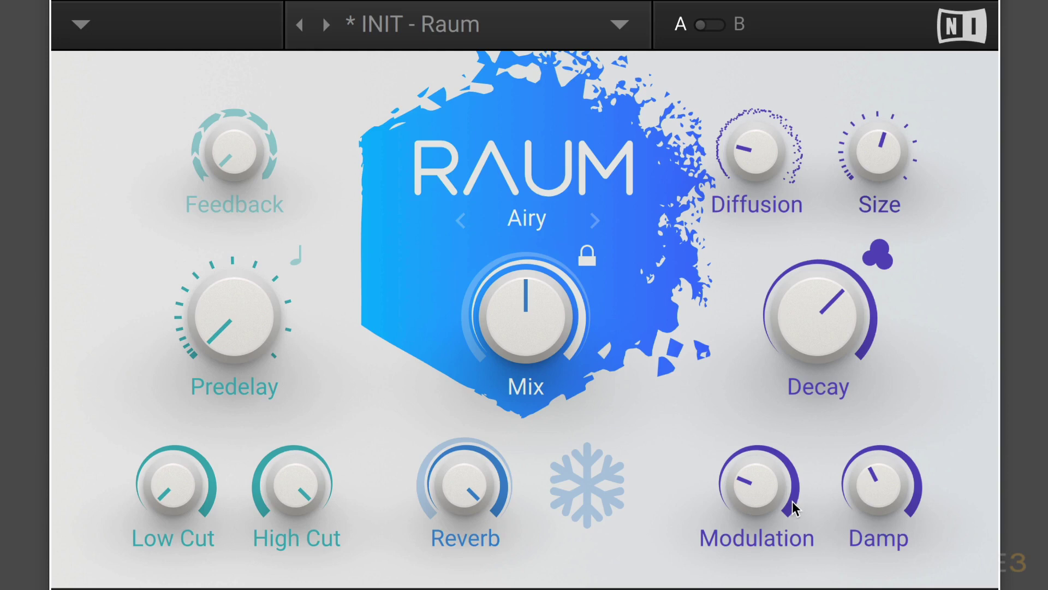
mouse_move(784, 502)
drag(784, 502, 813, 454)
drag(830, 328, 830, 305)
mouse_move(749, 475)
scroll(752, 487, up, 1)
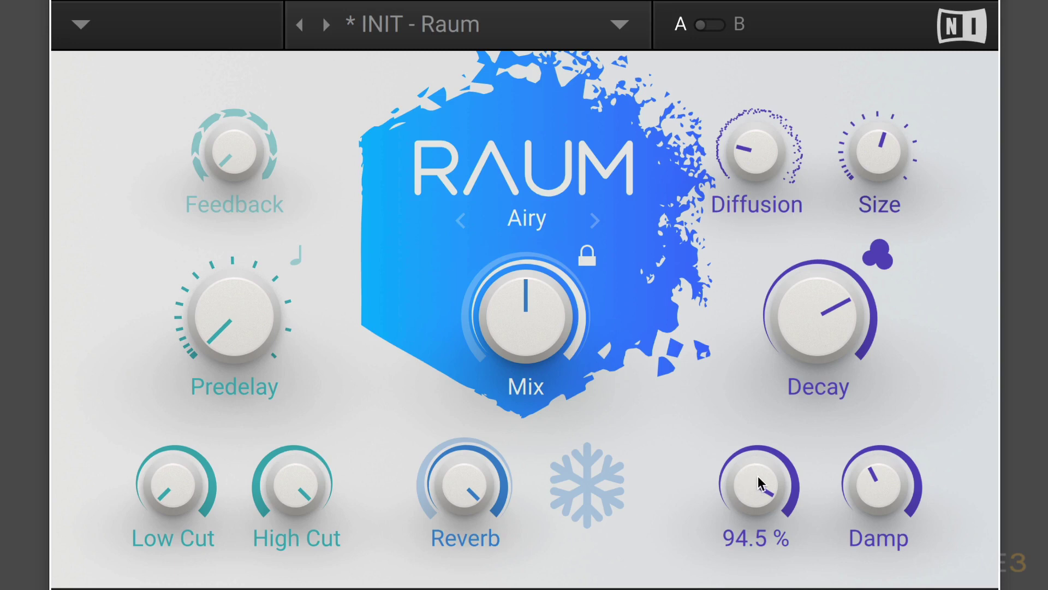
- Try Modulation at 17 % before raising it to 71.5 %, and reduce Damp to slightly above 14.5 %
mouse_move(756, 483)
mouse_down()
mouse_move(762, 567)
mouse_move(769, 479)
mouse_up()
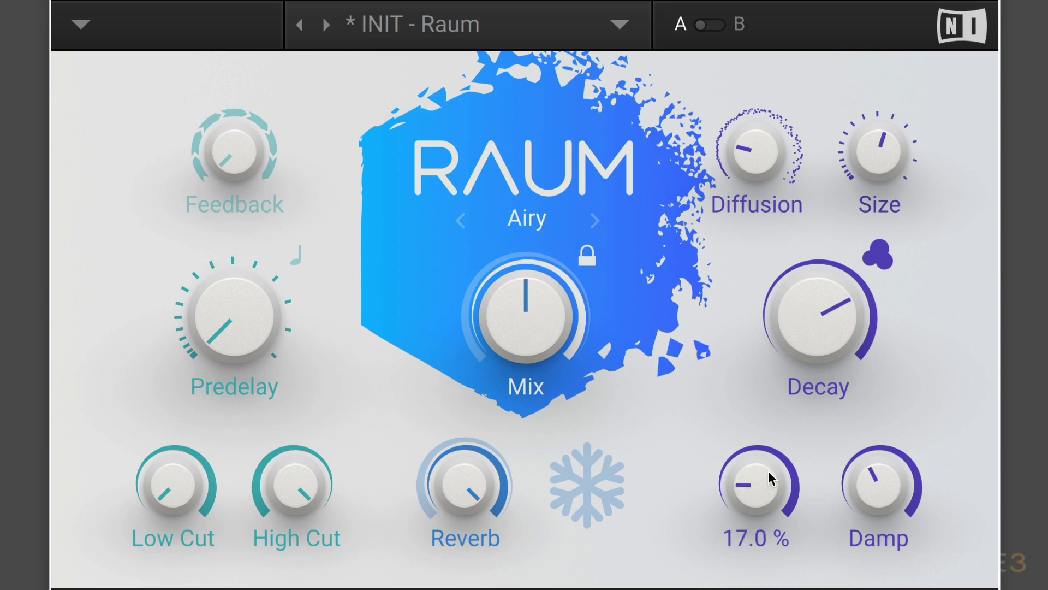
drag(884, 482, 885, 512)
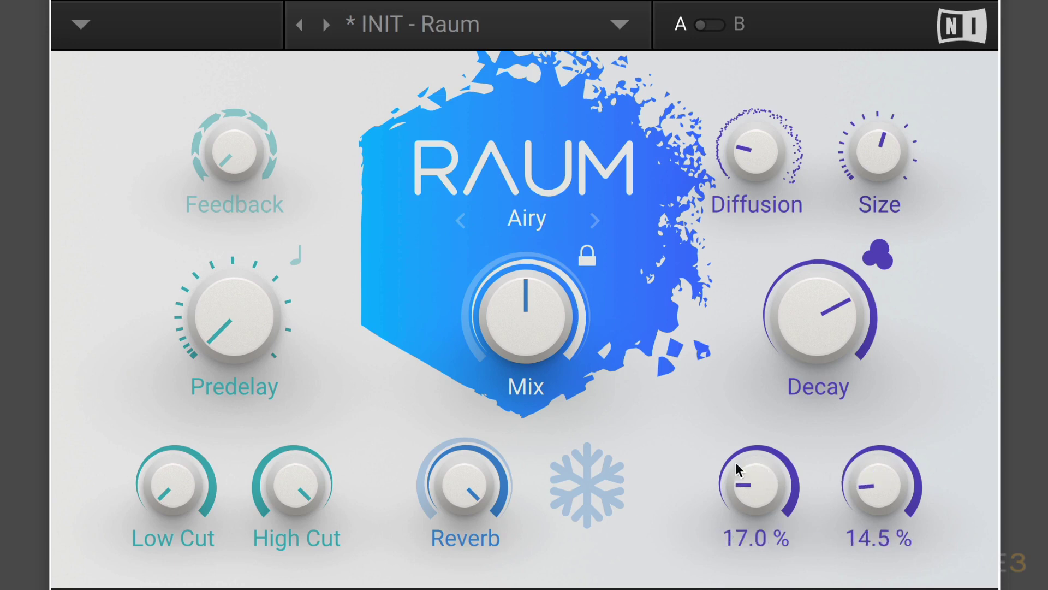
drag(757, 483, 755, 506)
drag(870, 487, 869, 483)
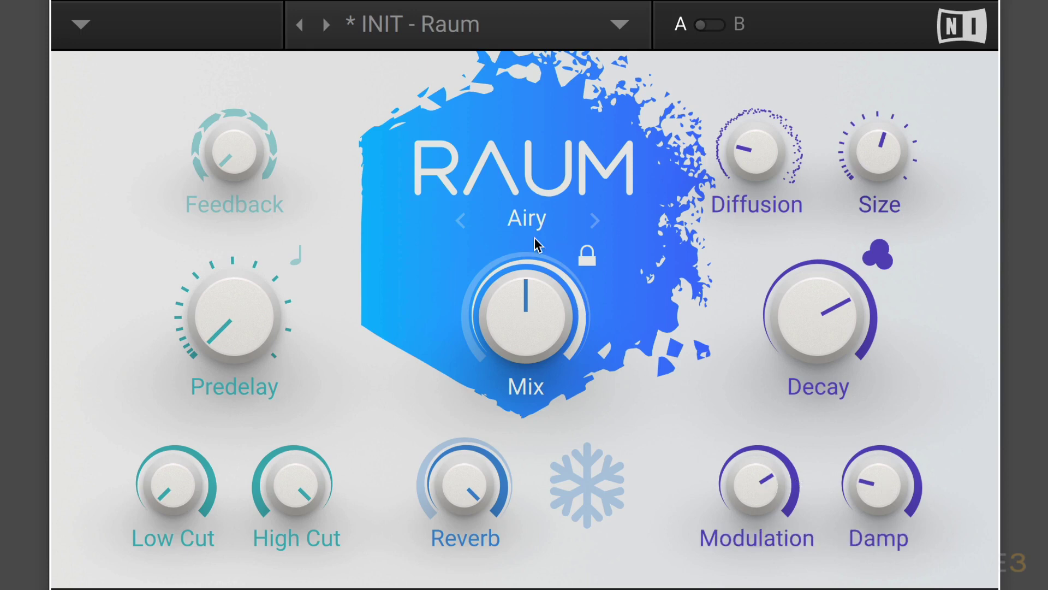
- Change the reverb mode to Cosmic and raise Size to 82.5 %
click(538, 219)
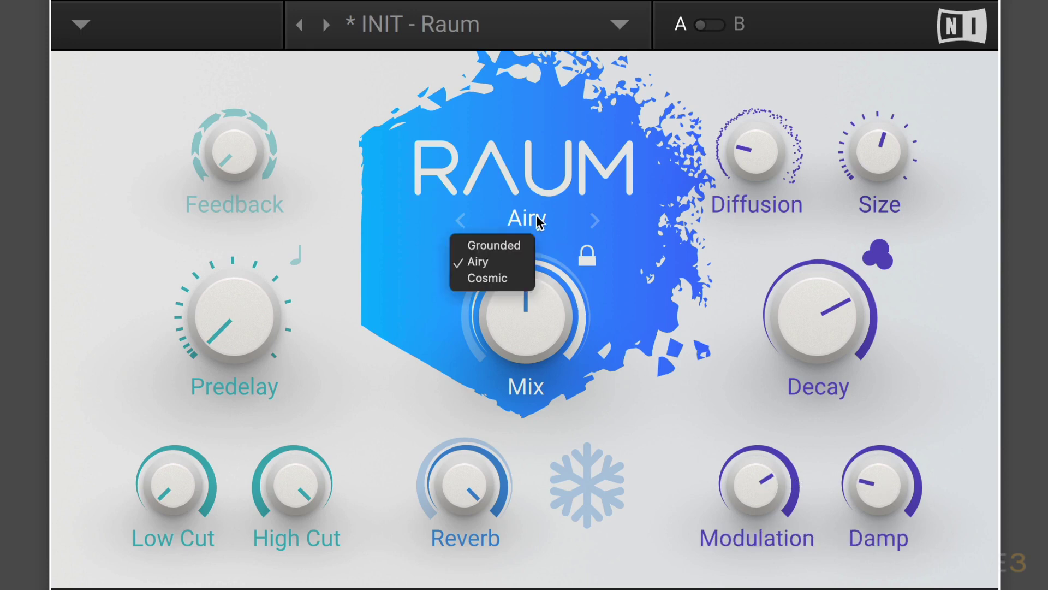
click(505, 278)
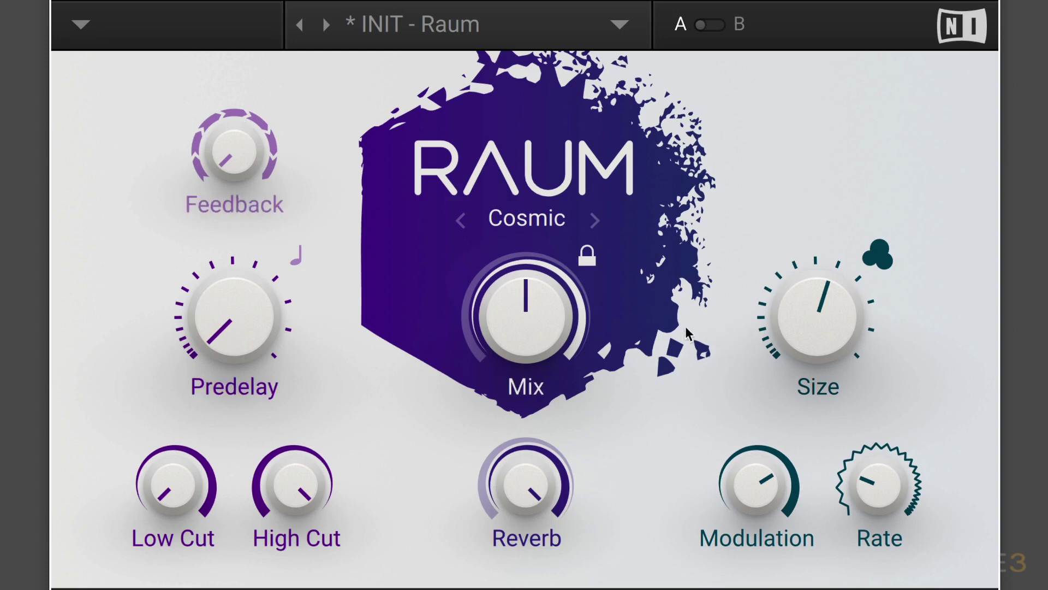
mouse_move(803, 331)
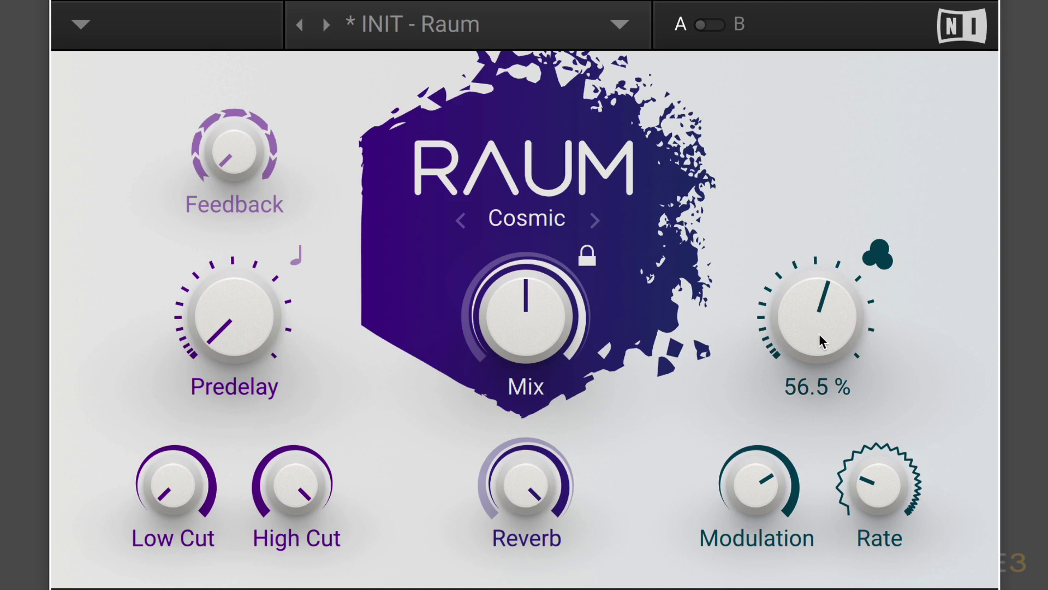
drag(819, 336, 818, 311)
drag(818, 354, 905, 268)
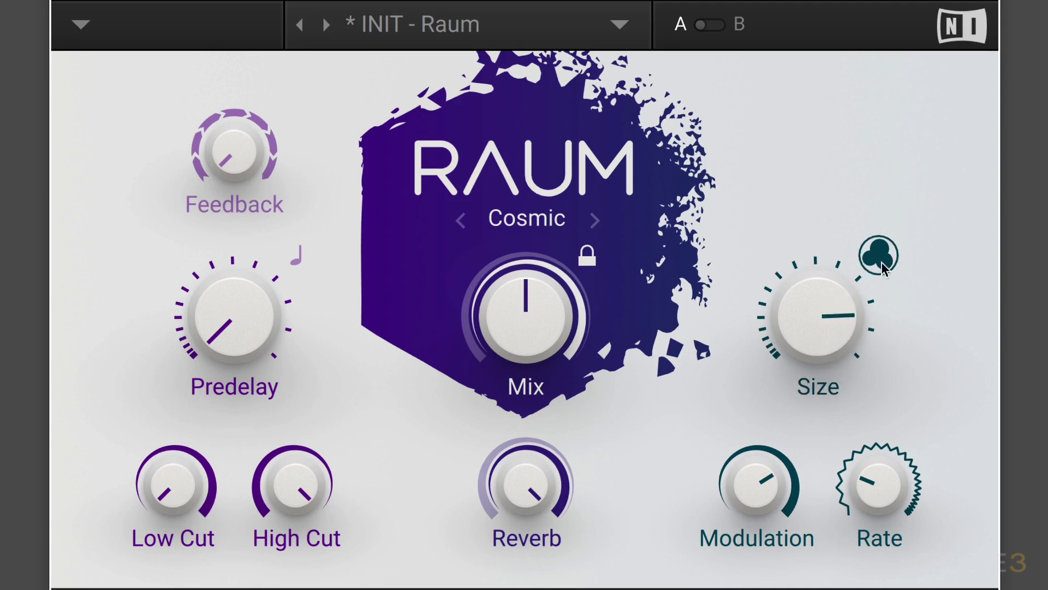
- Set Mix to 77 % and try the density switch beside Size
drag(525, 327, 526, 235)
drag(527, 287, 527, 312)
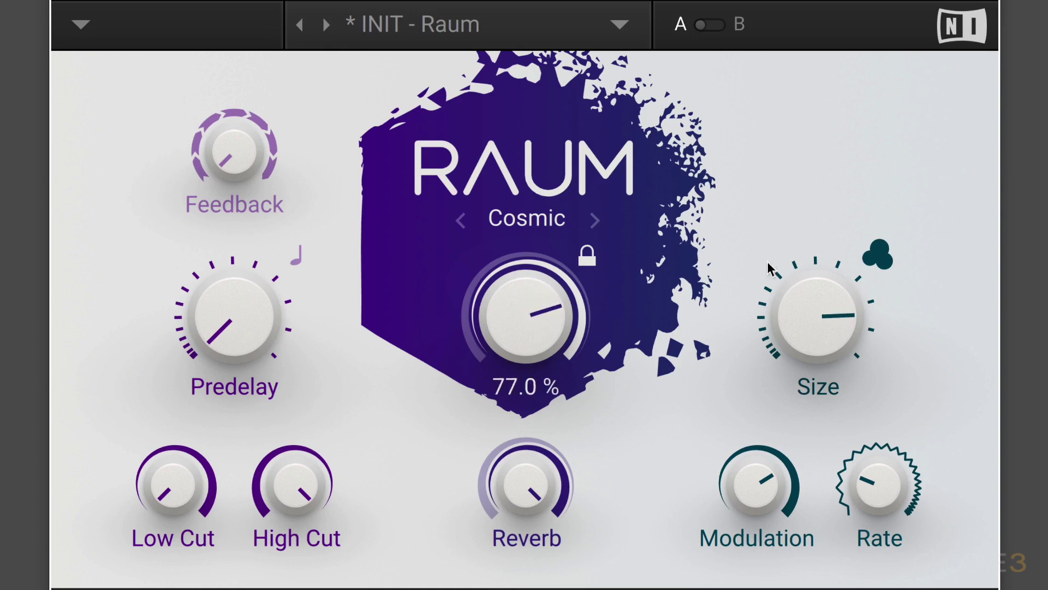
click(880, 256)
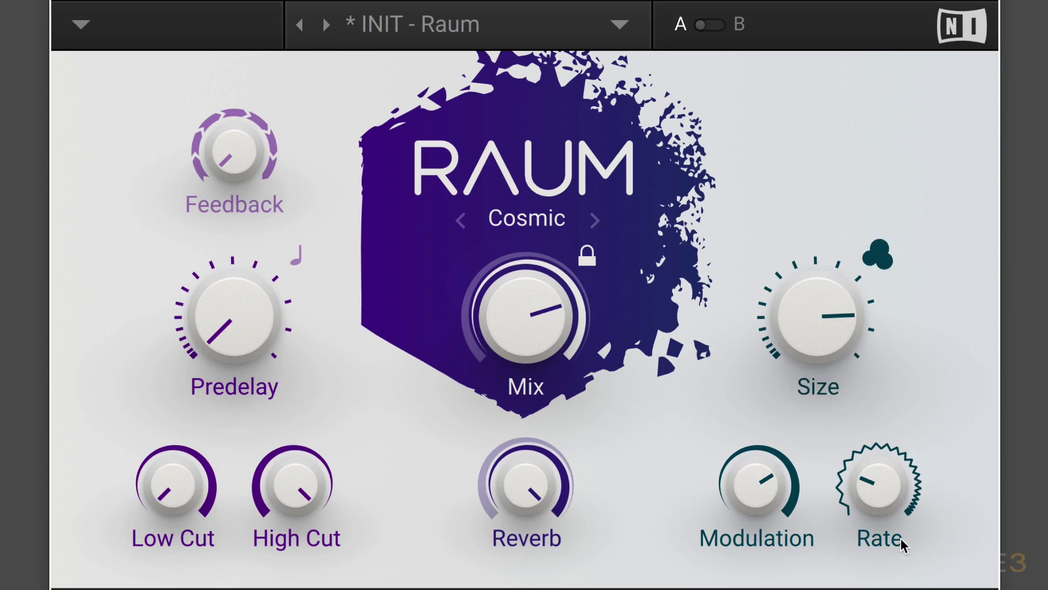
- Increase Modulation in two small stages, and try a high Rate before leaving it moderately above its midpoint
drag(889, 542, 880, 494)
mouse_move(762, 488)
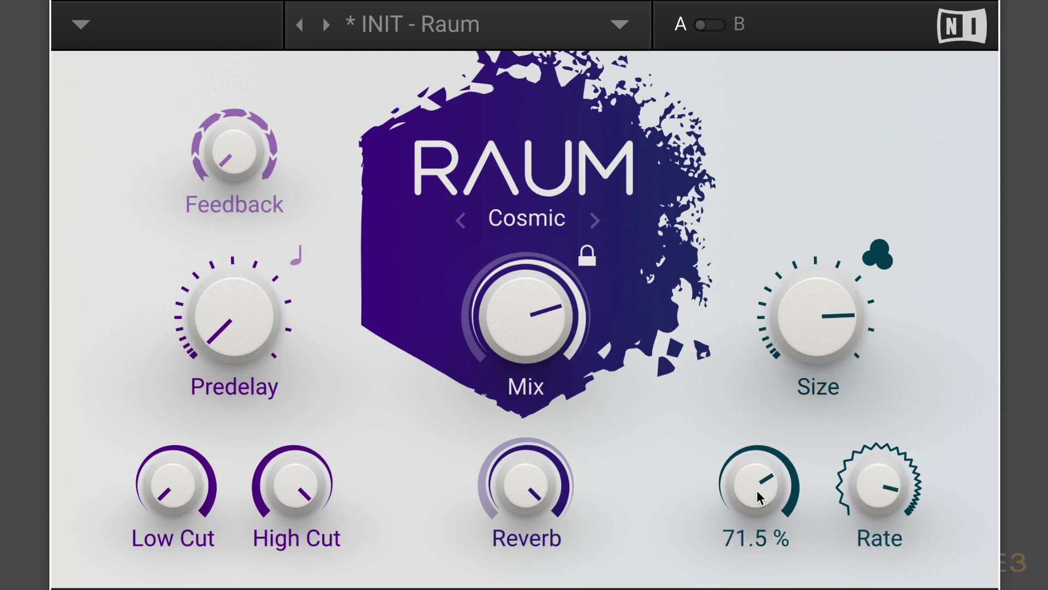
drag(756, 490, 755, 477)
mouse_move(832, 357)
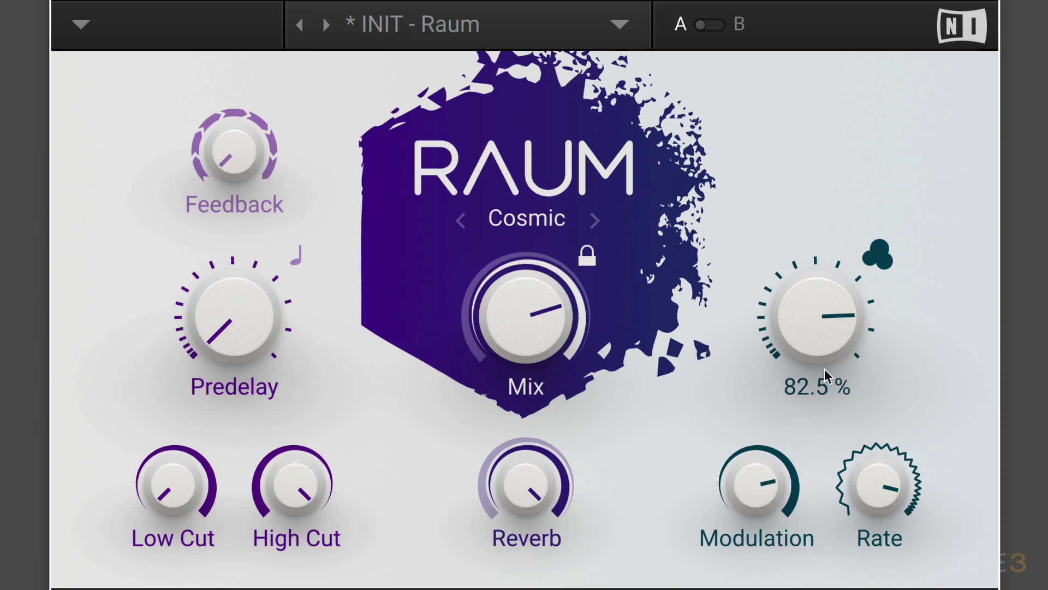
mouse_move(780, 484)
mouse_move(762, 482)
mouse_down()
mouse_move(763, 502)
mouse_move(763, 476)
mouse_up()
drag(827, 474, 879, 469)
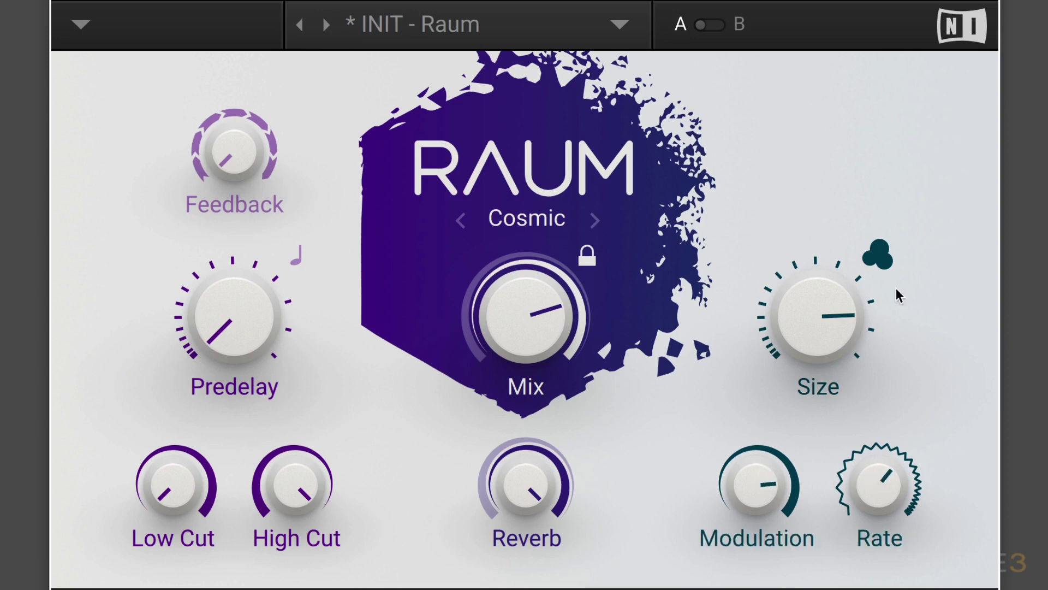